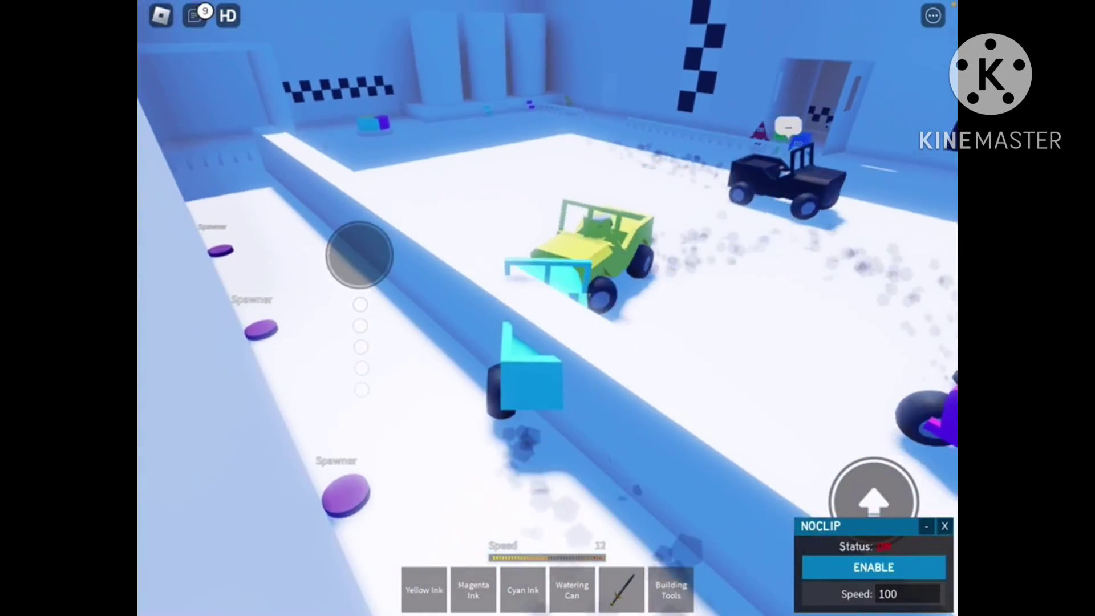
Post ';h we ran out of ink' in chat.
key("slash")
left_click(172, 580)
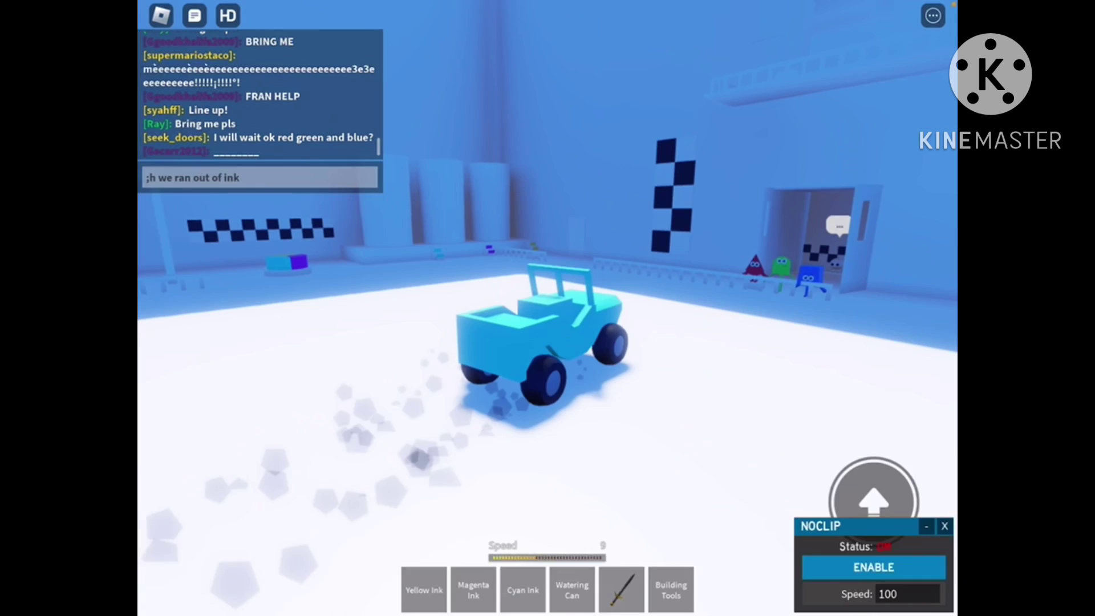
key("Return")
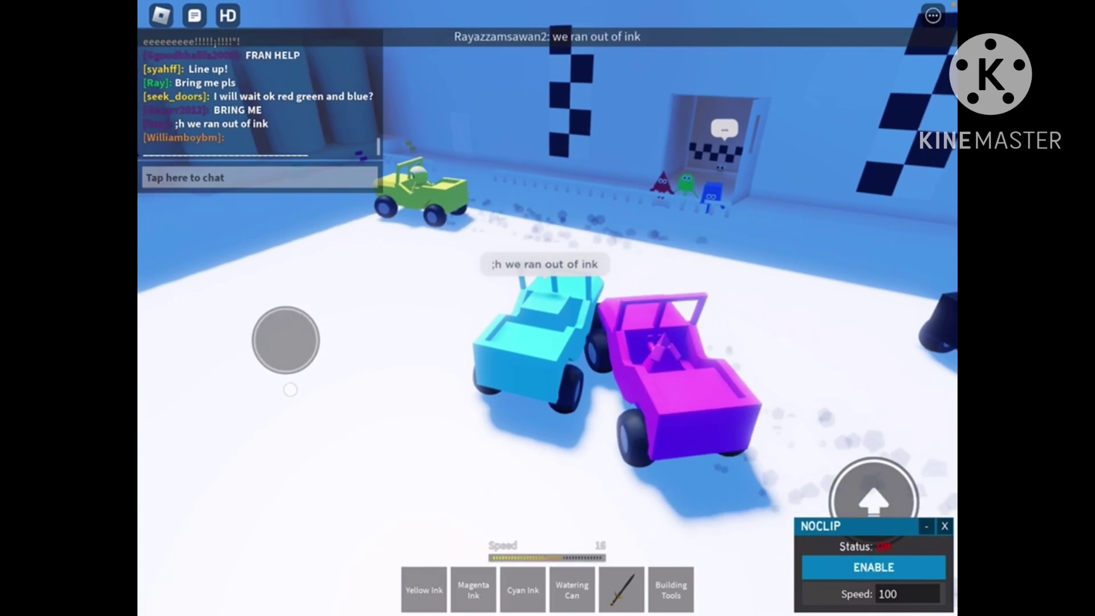
Post ';h pit crew come' in chat.
key("slash")
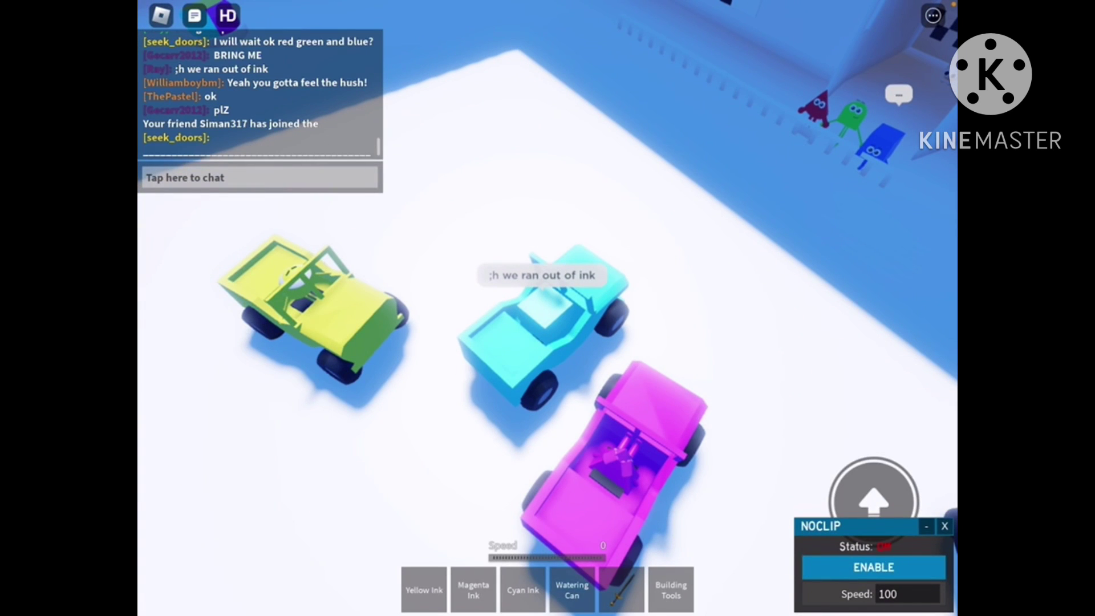
key("slash")
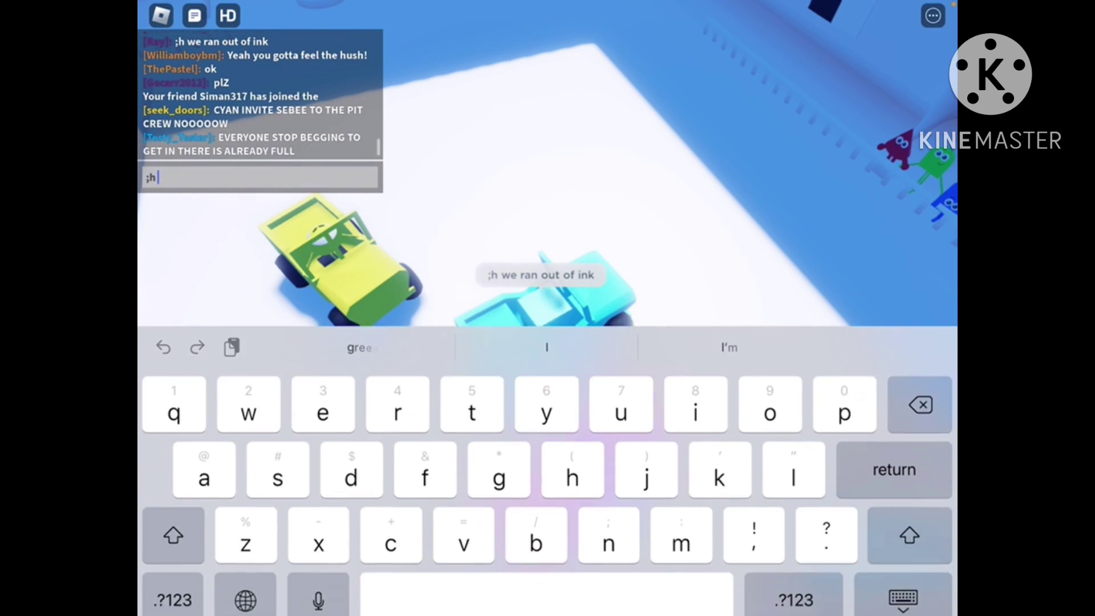
type("pit crew xom")
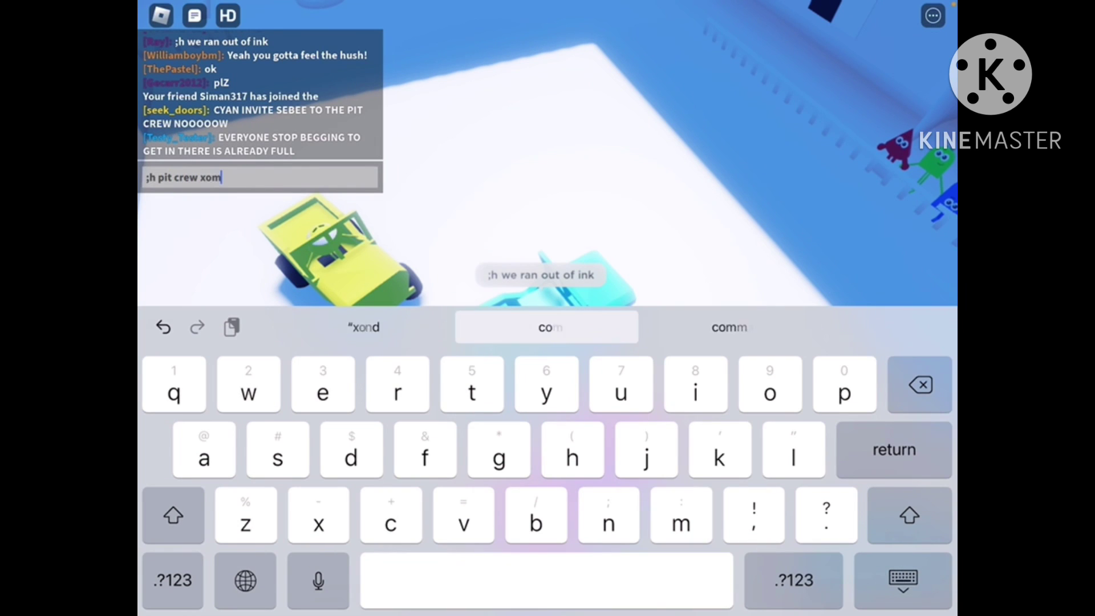
type(" come")
key("Return")
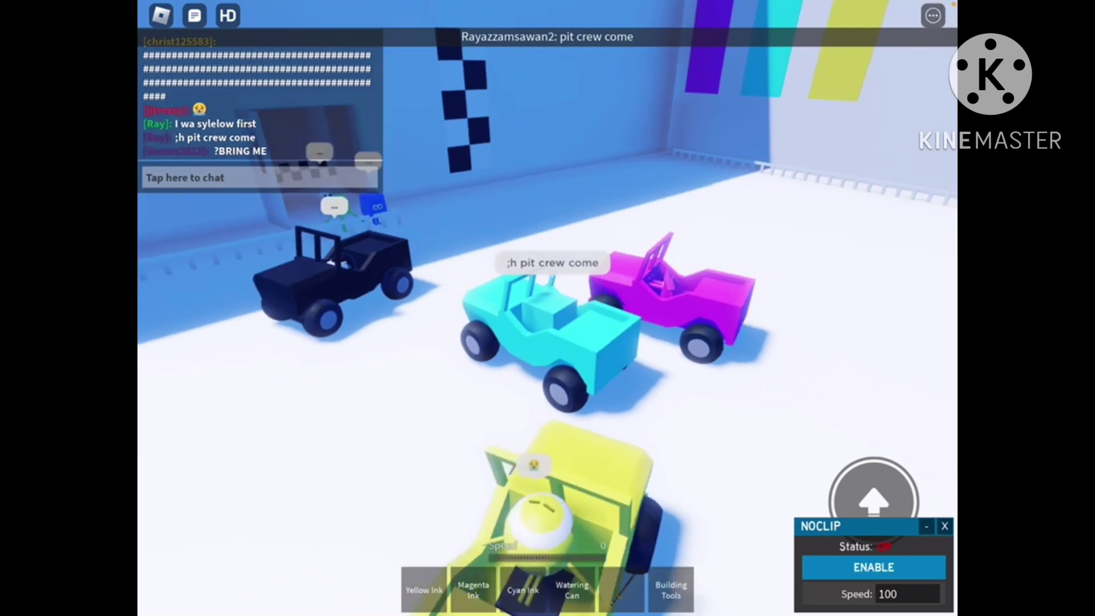
Post ';h white look back' in chat.
key("slash")
left_click(608, 515)
type(";h")
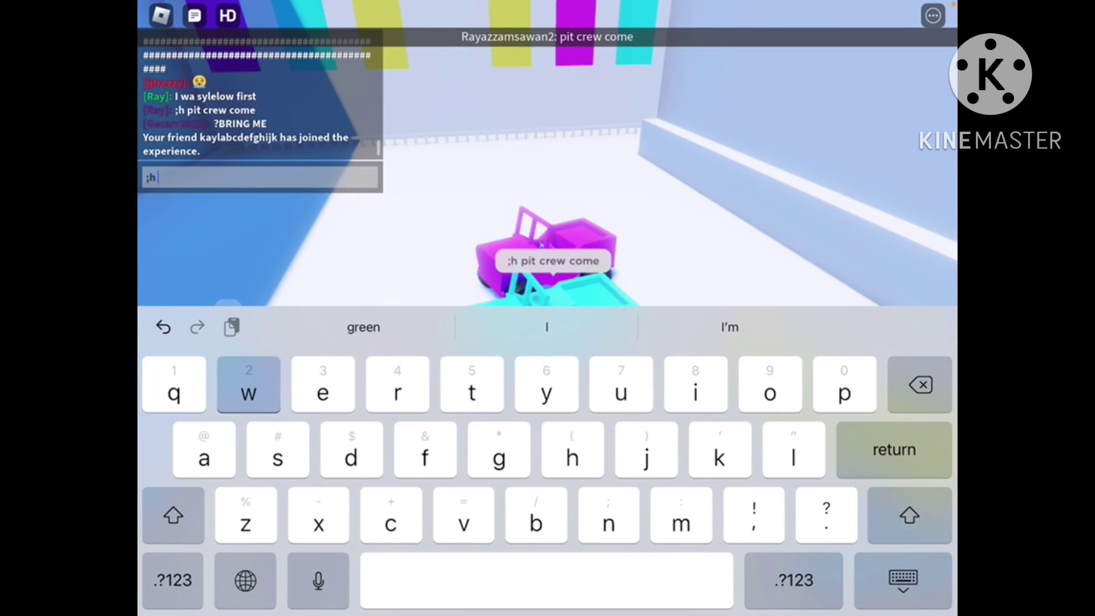
type("white look ba")
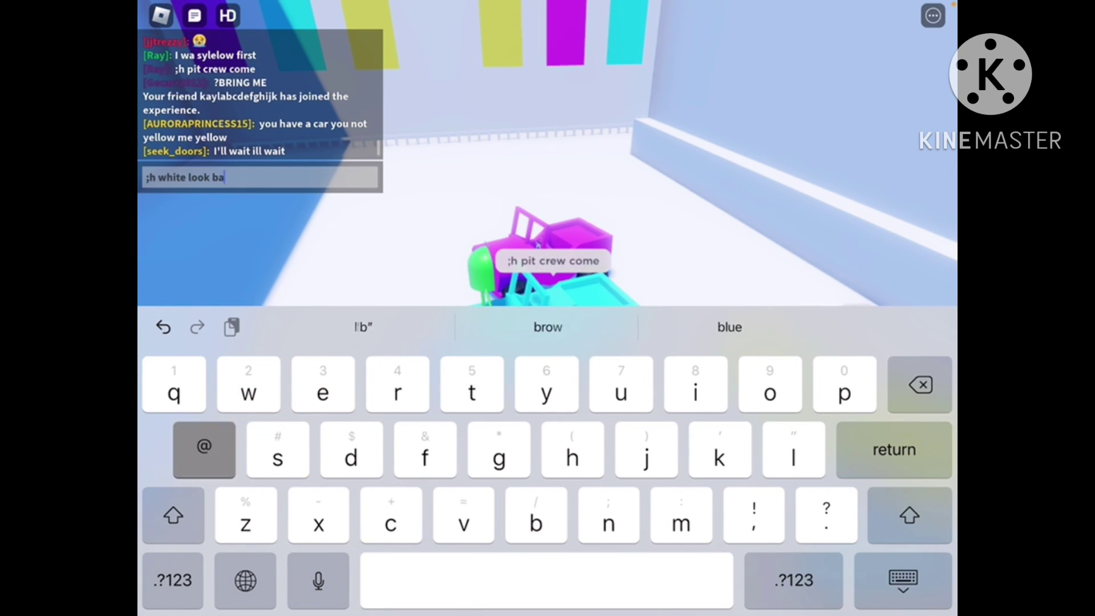
type("ck")
key("Return")
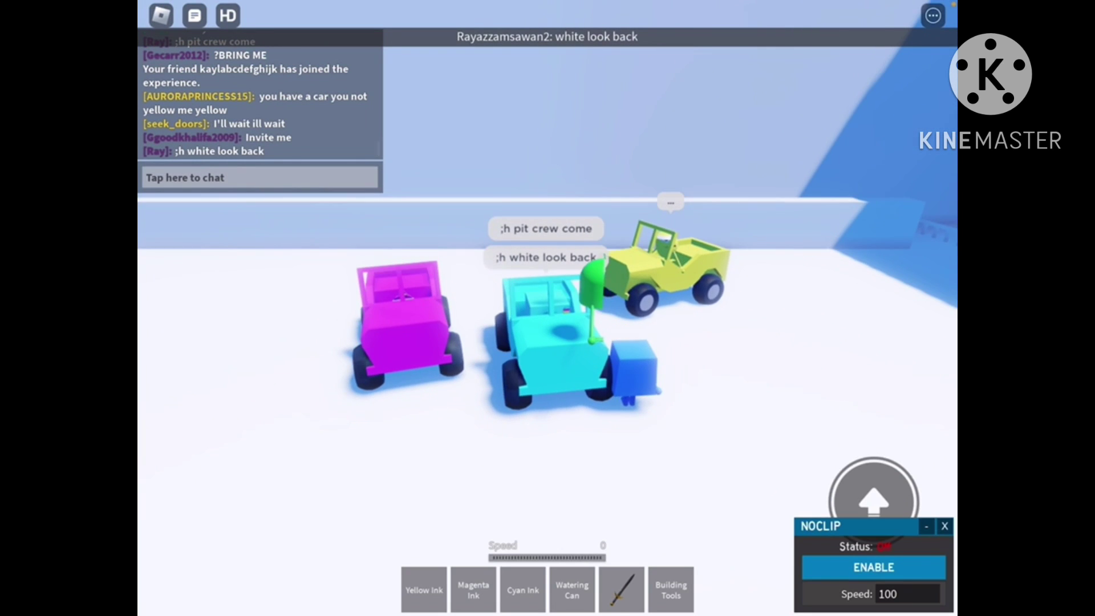
Post ';h wait black doesn't have any ink to race' in chat.
left_click_drag(273, 440, 283, 428)
left_click_drag(261, 508, 274, 440)
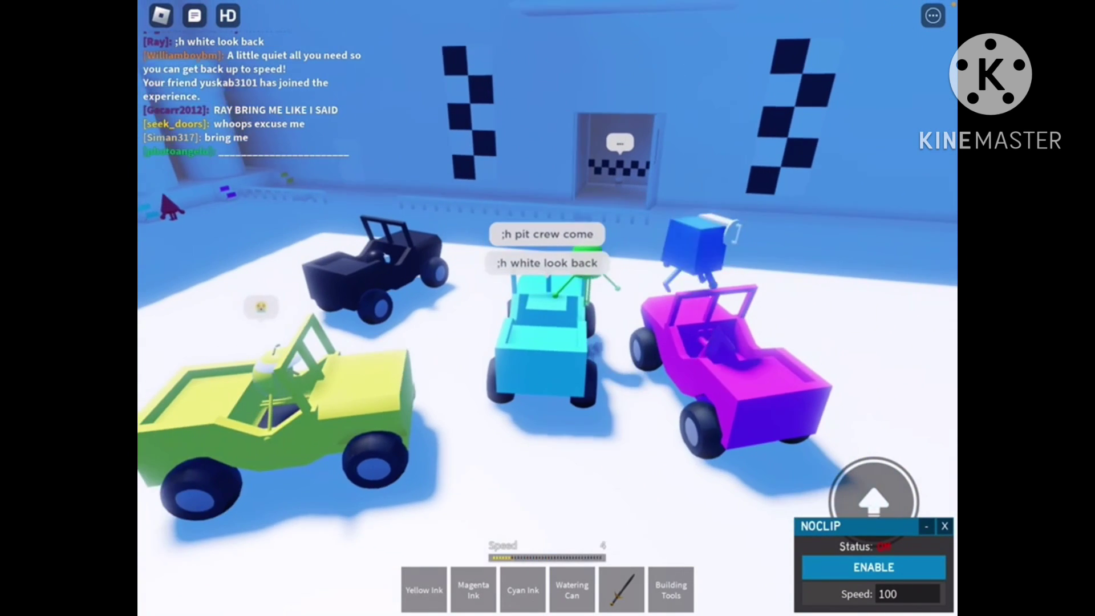
left_click(257, 177)
type(";h wait black doesn't h")
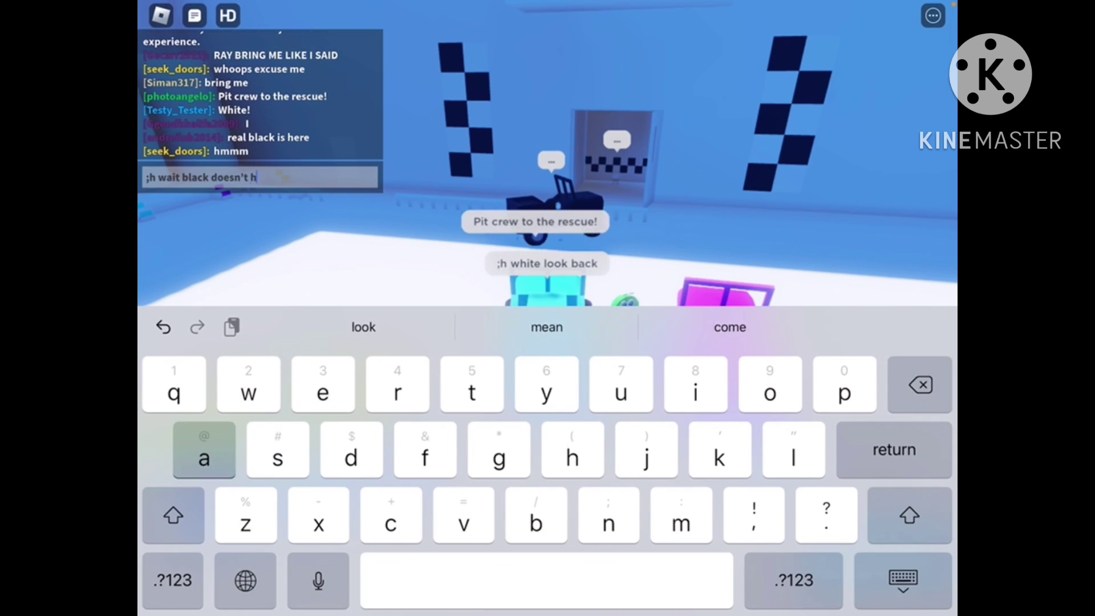
type("ave any ink to rwce")
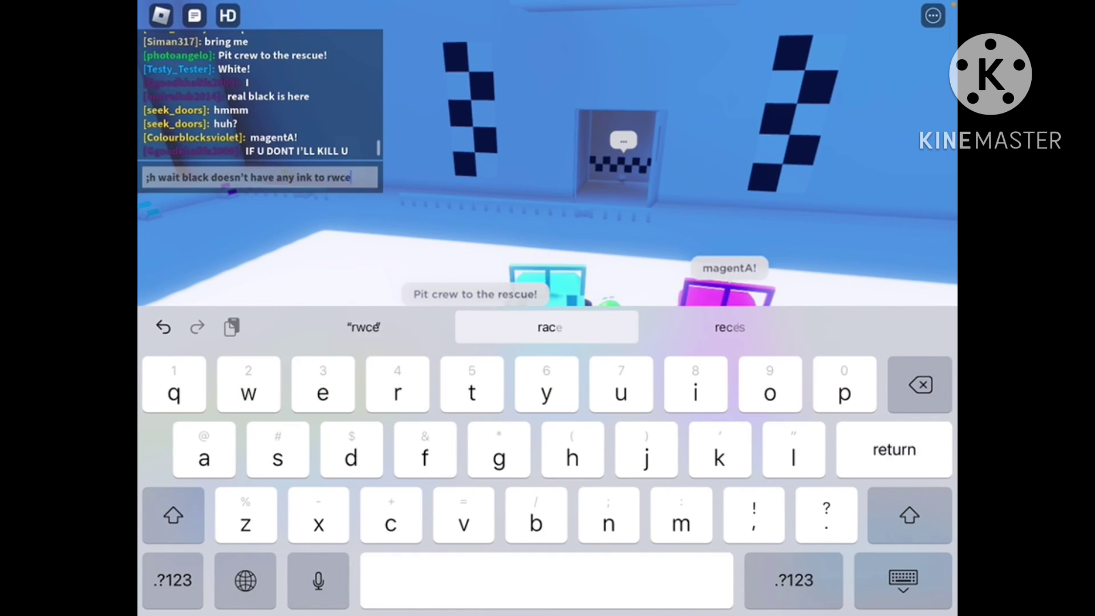
key("Return")
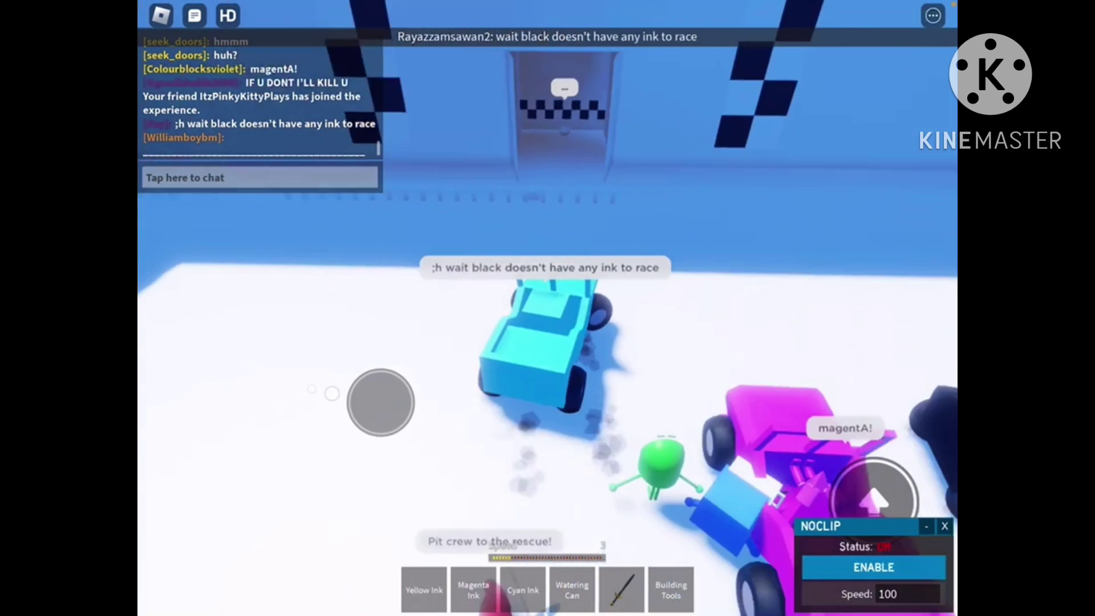
Draft 'What should we do now?' in chat without sending it.
left_click(256, 178)
type(";h")
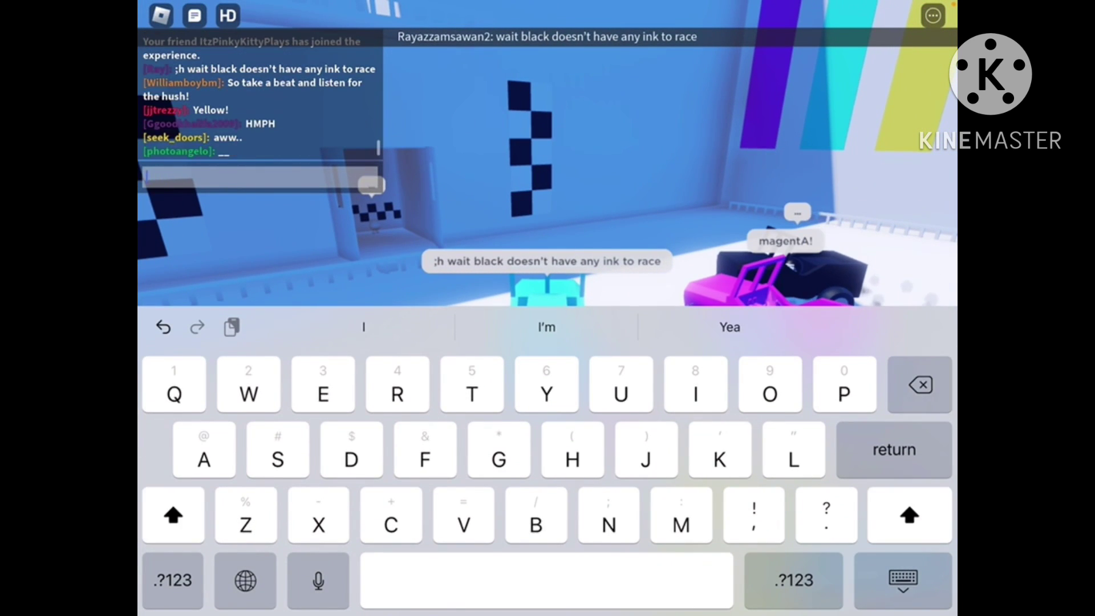
type("t ah")
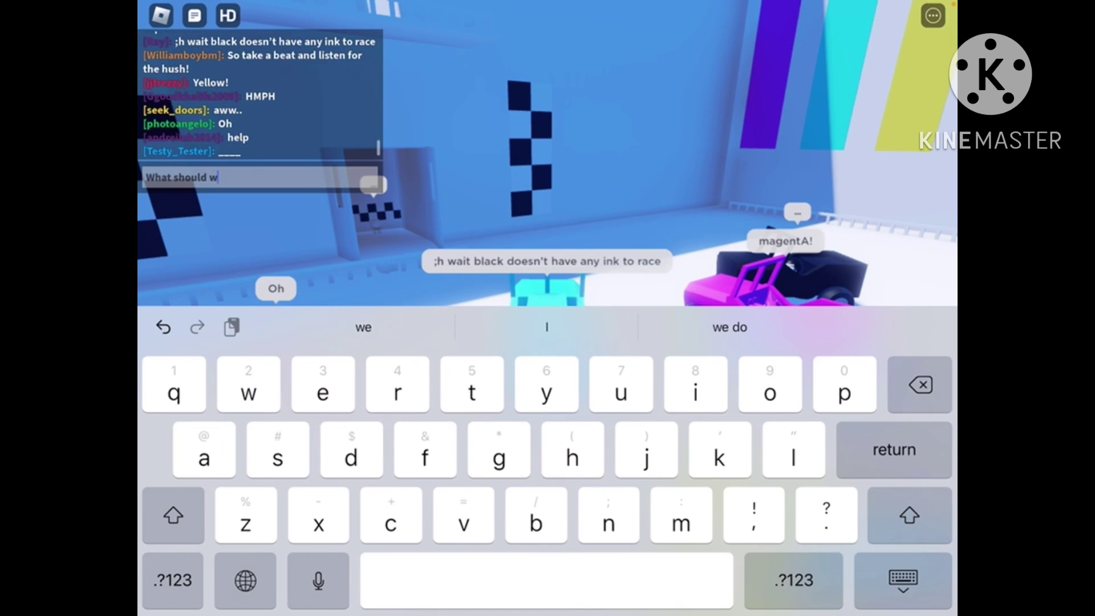
type("?")
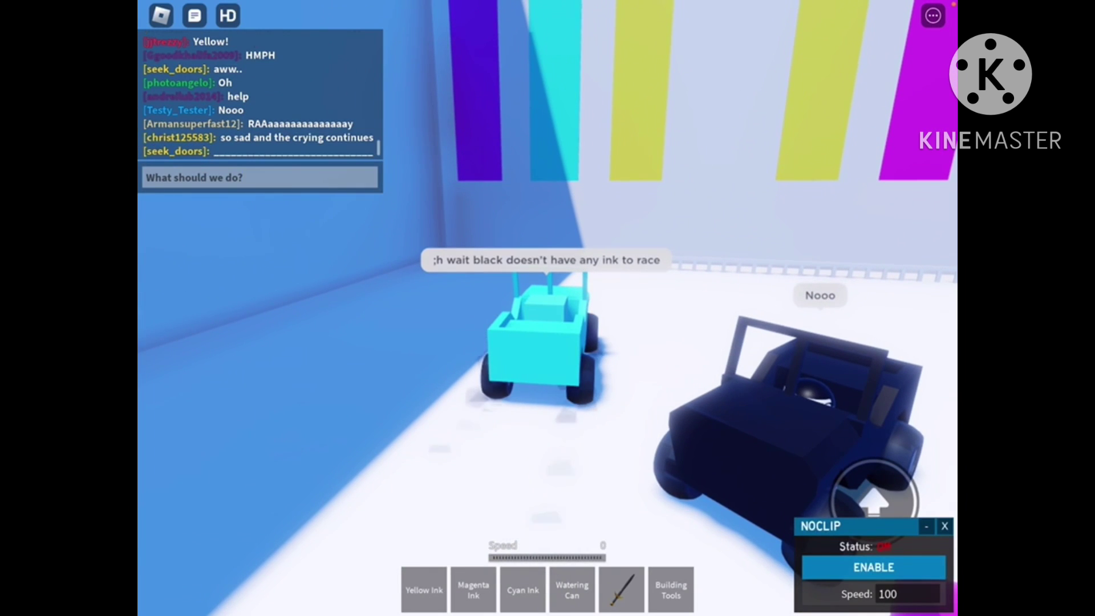
left_click(257, 177)
key("BackSpace")
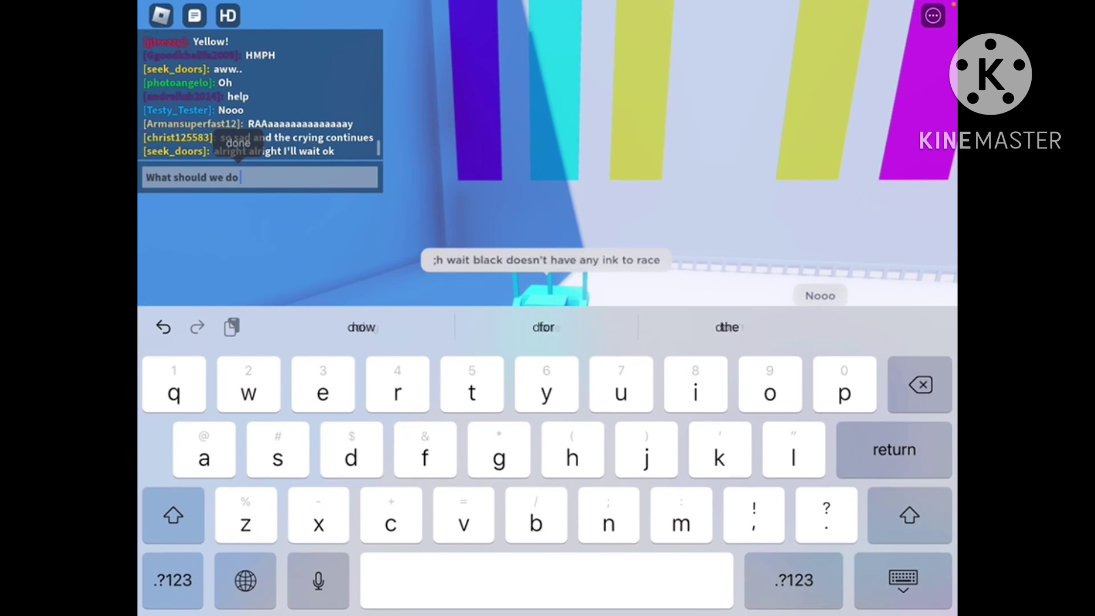
type("now?")
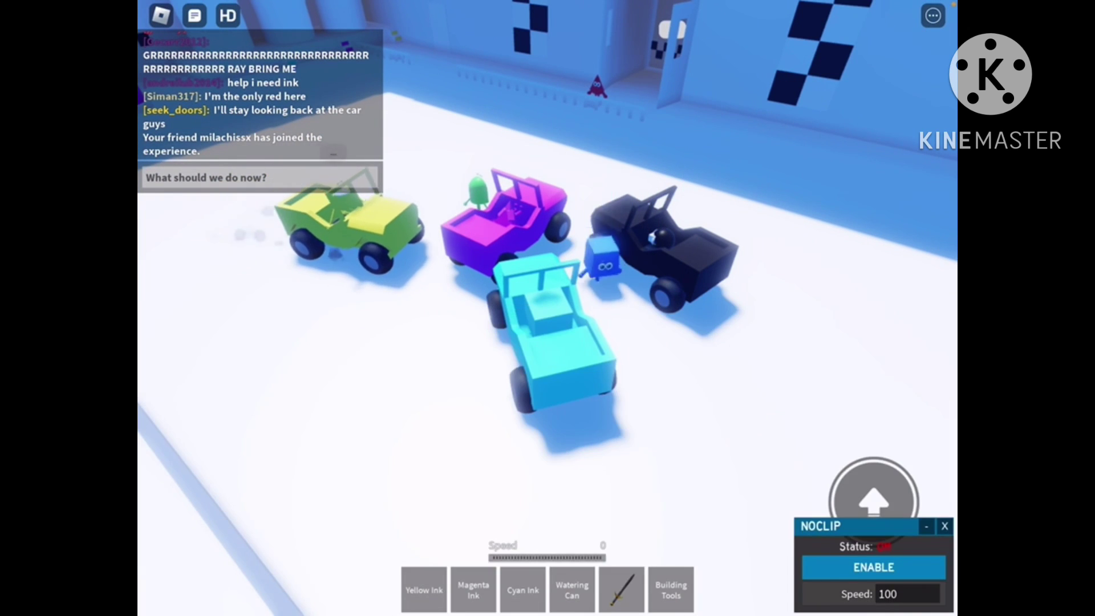
Send 'What should we do now?', then tell White to circle the printing zone widely.
left_click(256, 178)
key("Return")
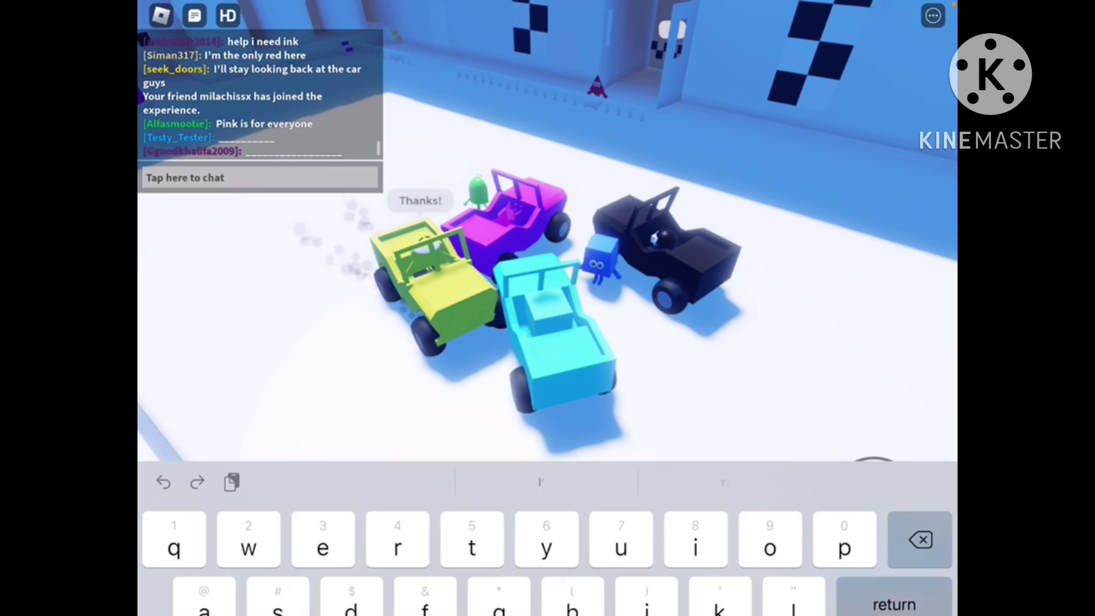
left_click(257, 177)
type(";h white")
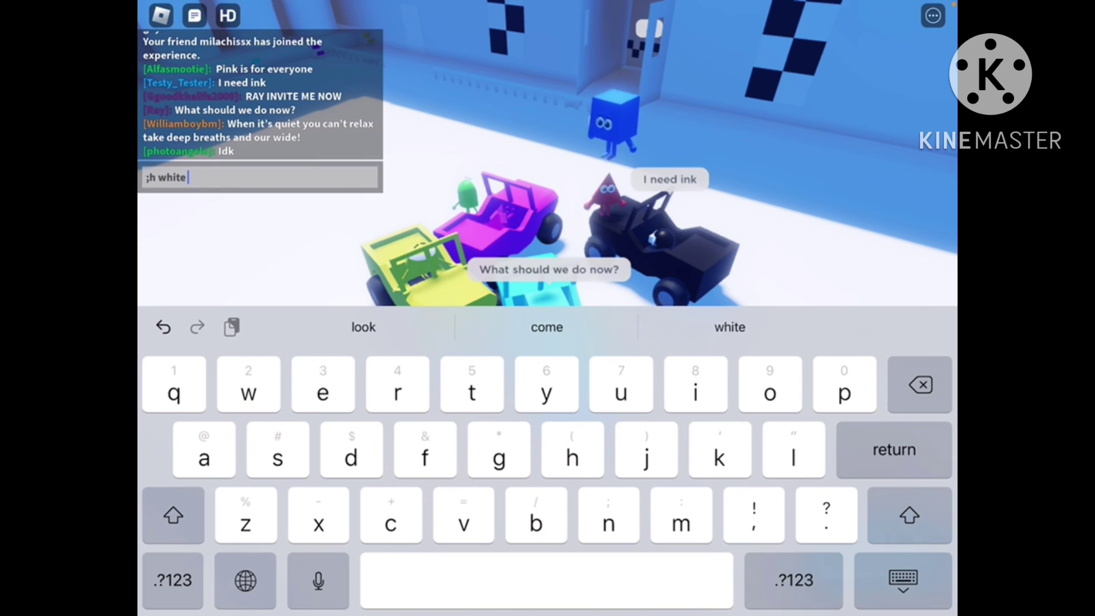
type("make a big circle around")
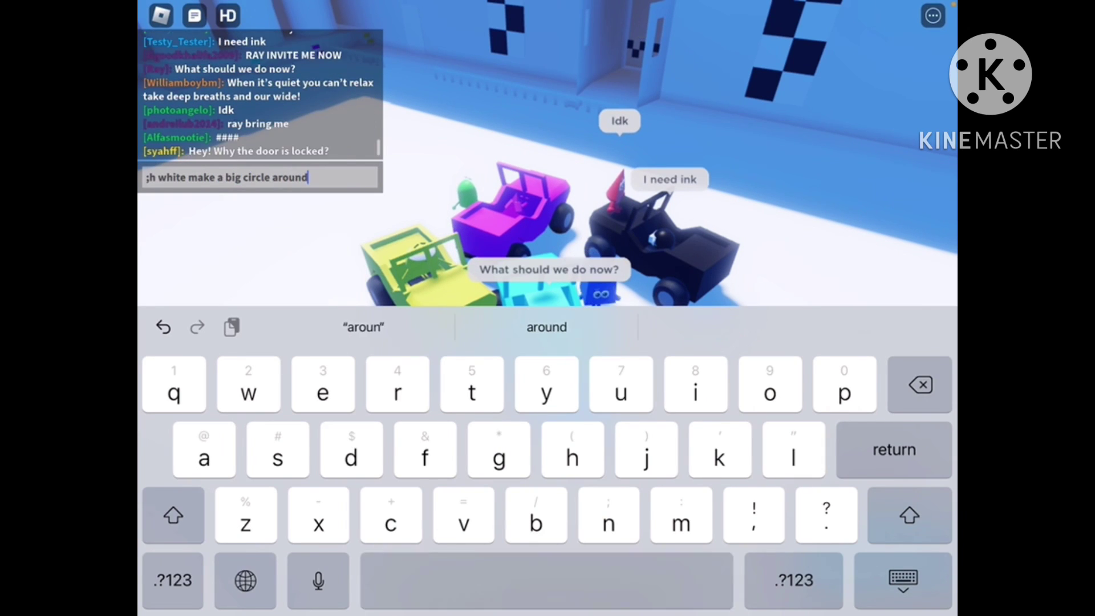
type(" the printing zo")
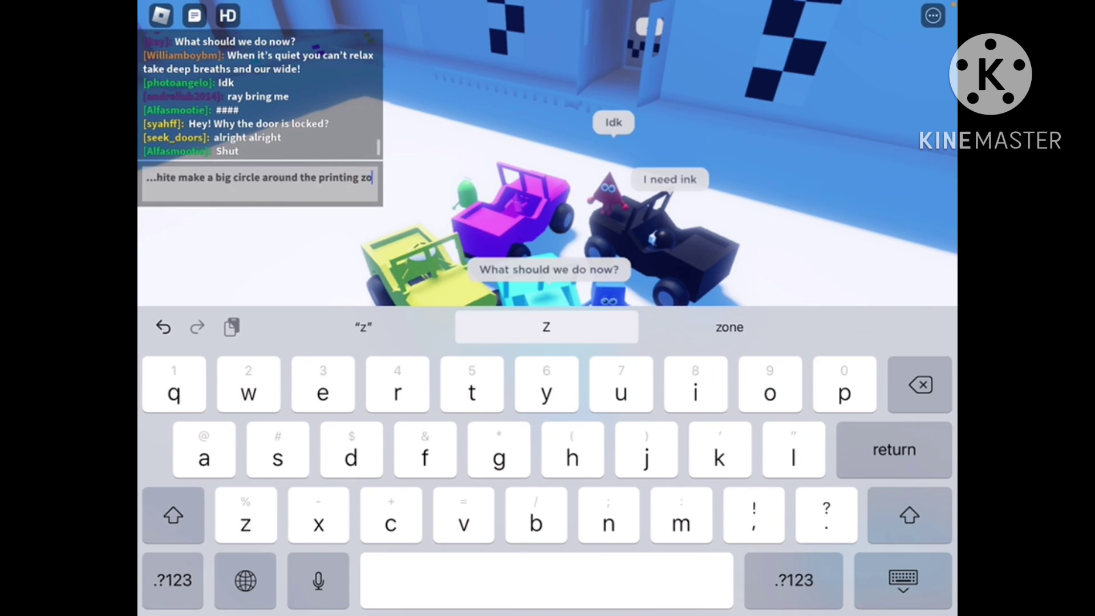
type("ne")
key("Return")
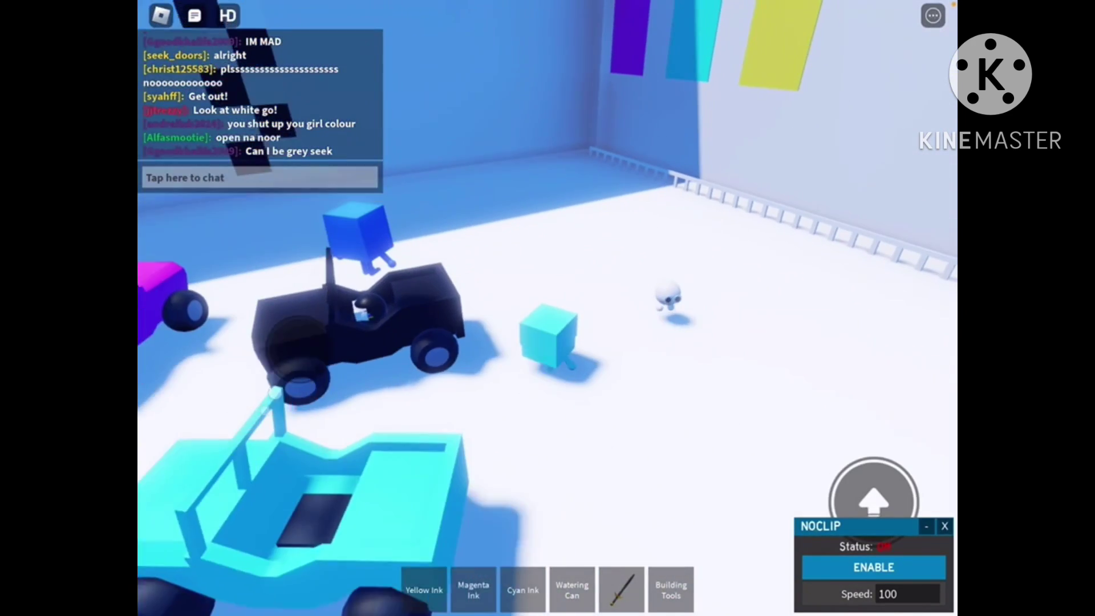
Invite White to join the pit crew, fixing typos before sending.
left_click(256, 177)
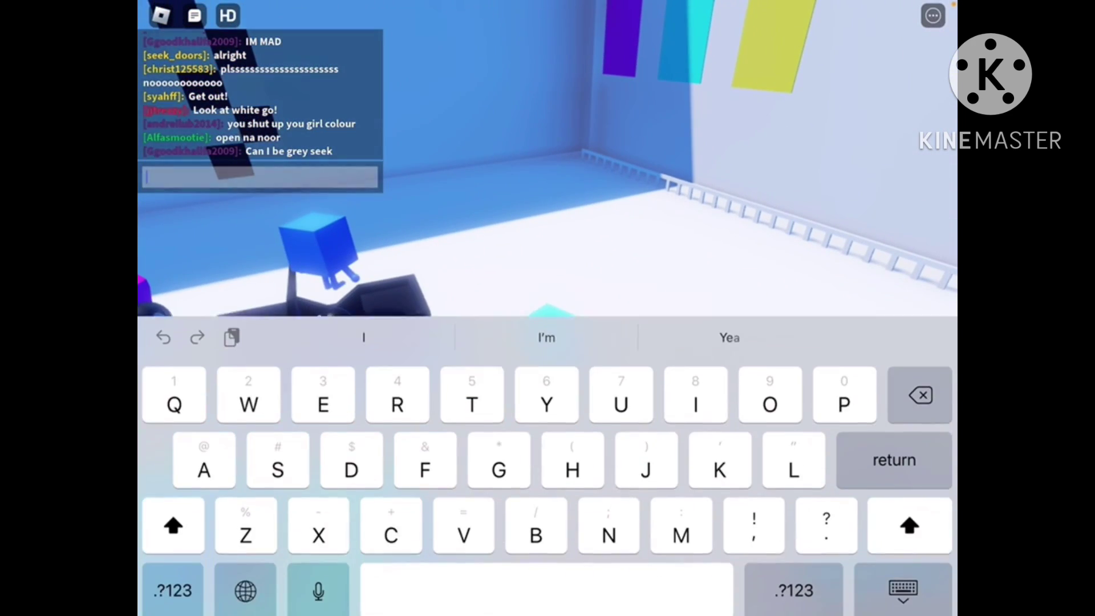
type("White wanna join the pitncr")
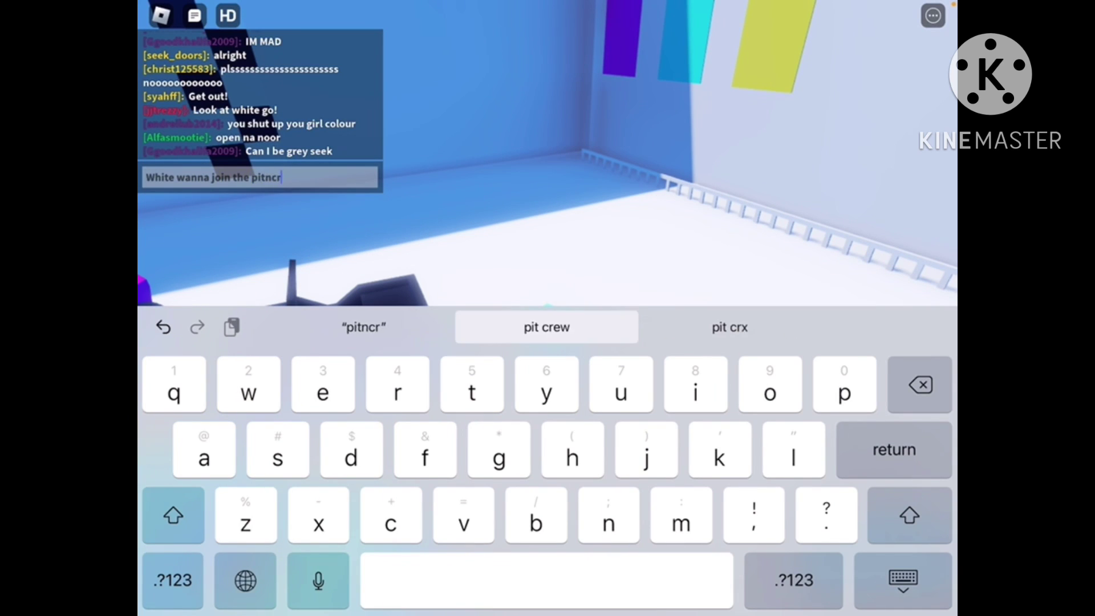
key("BackSpace")
key("BackSpace")
type("crewP")
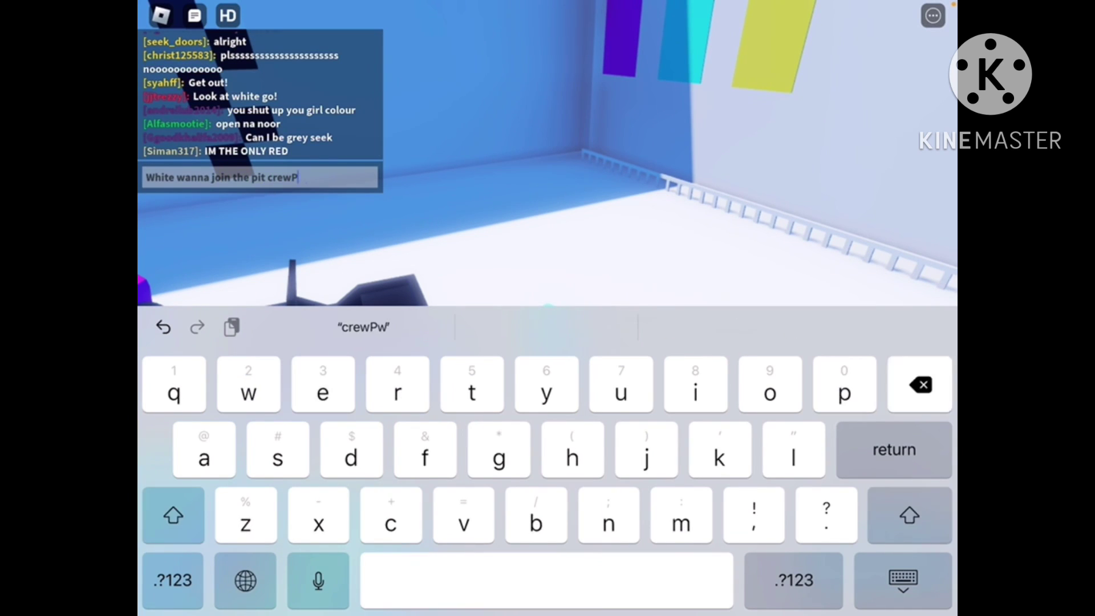
key("BackSpace")
key("BackSpace")
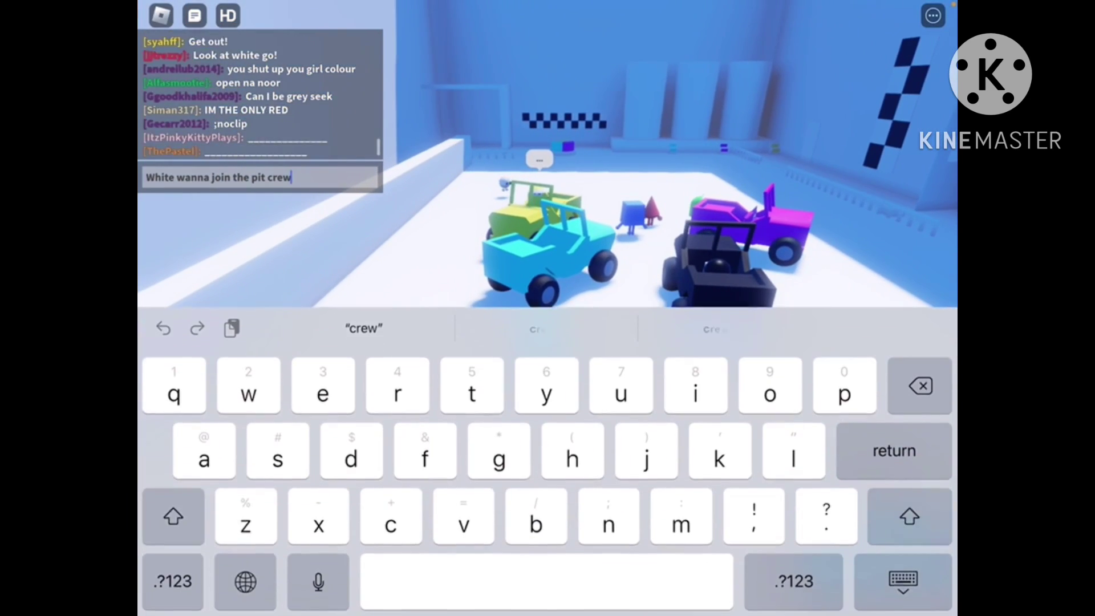
type("?")
key("Return")
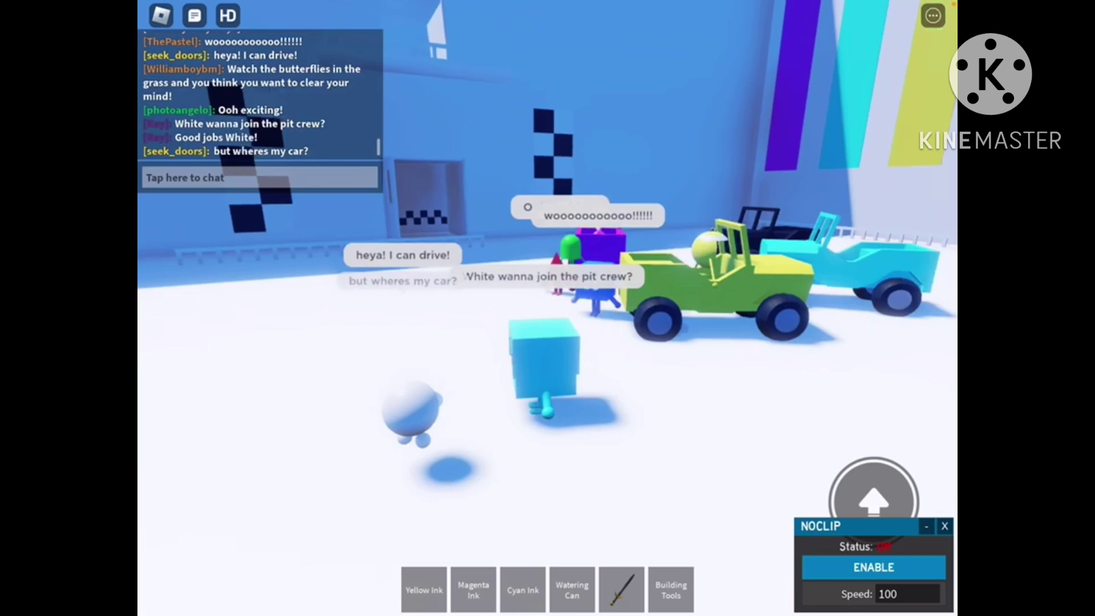
Send messages telling White to fill the ink for Black instead of driving.
left_click(257, 176)
type("You fill the ink don't drive")
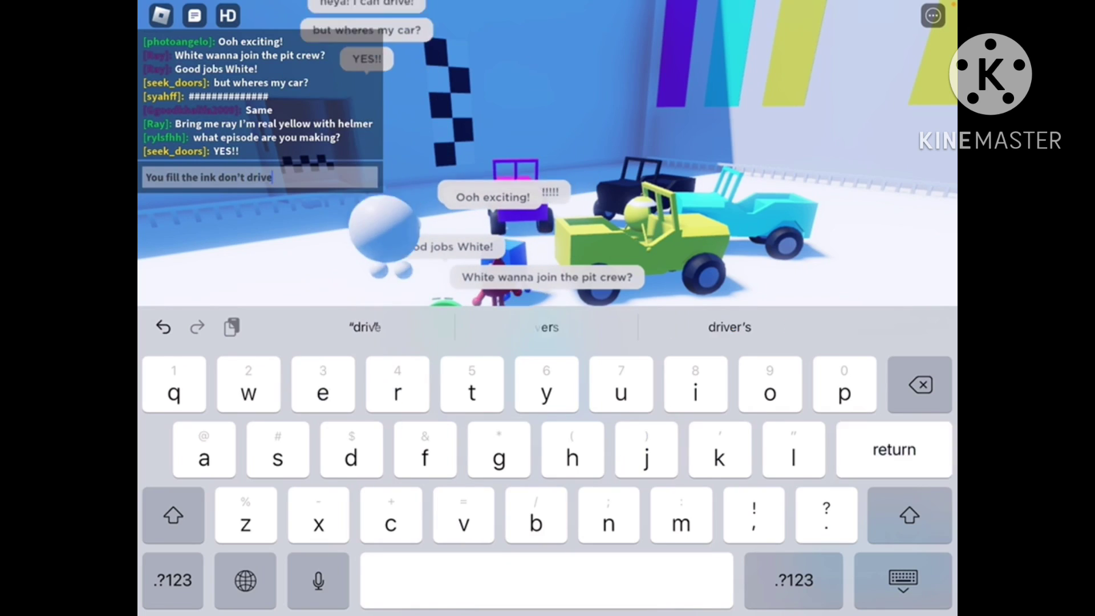
key("Return")
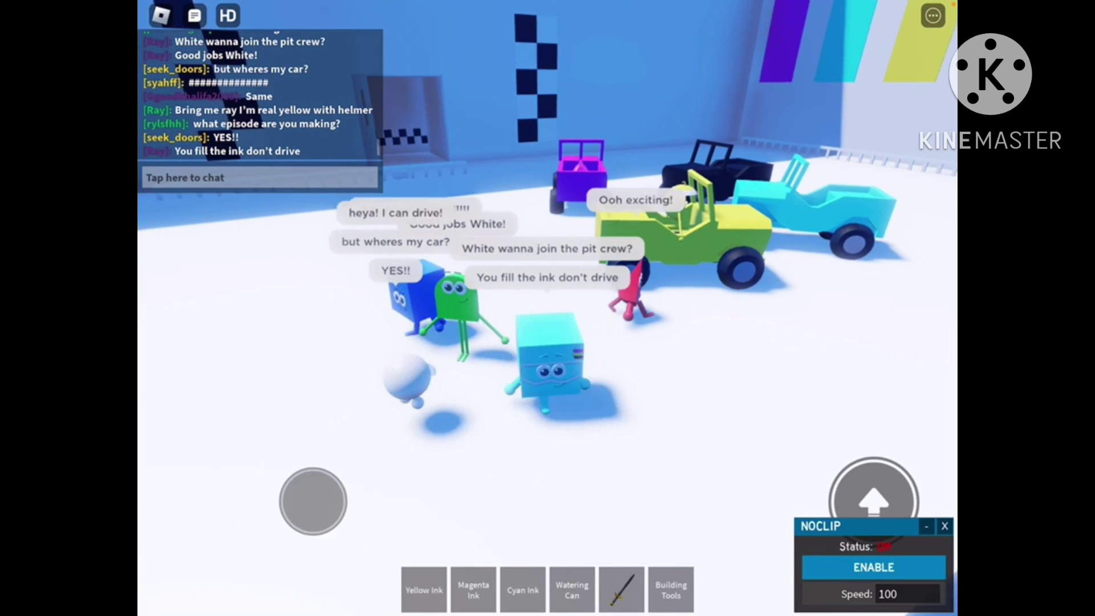
left_click(257, 177)
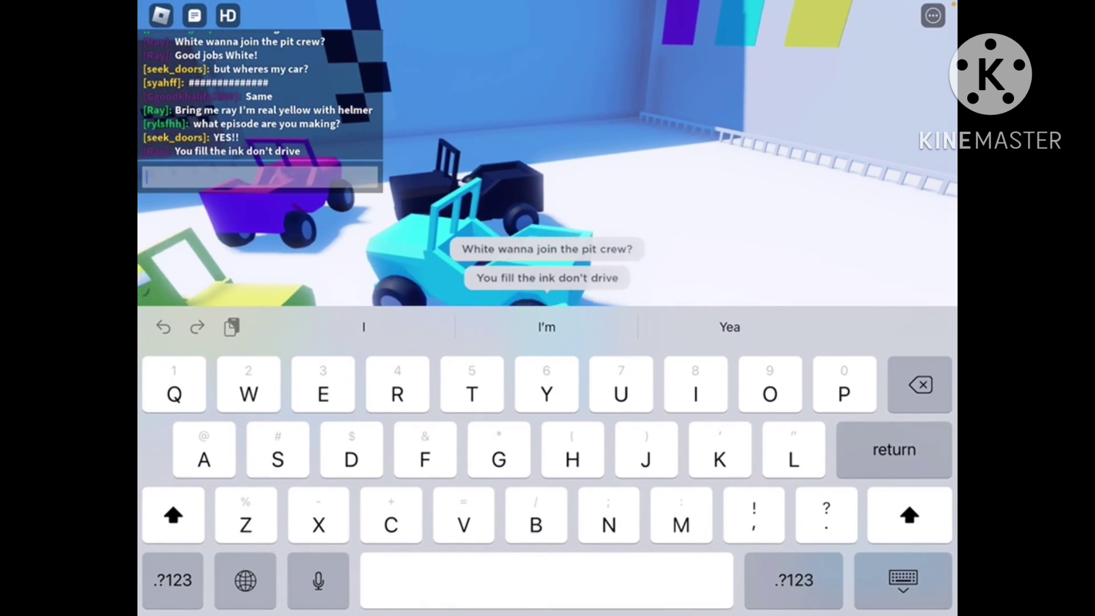
type("Fill the ink")
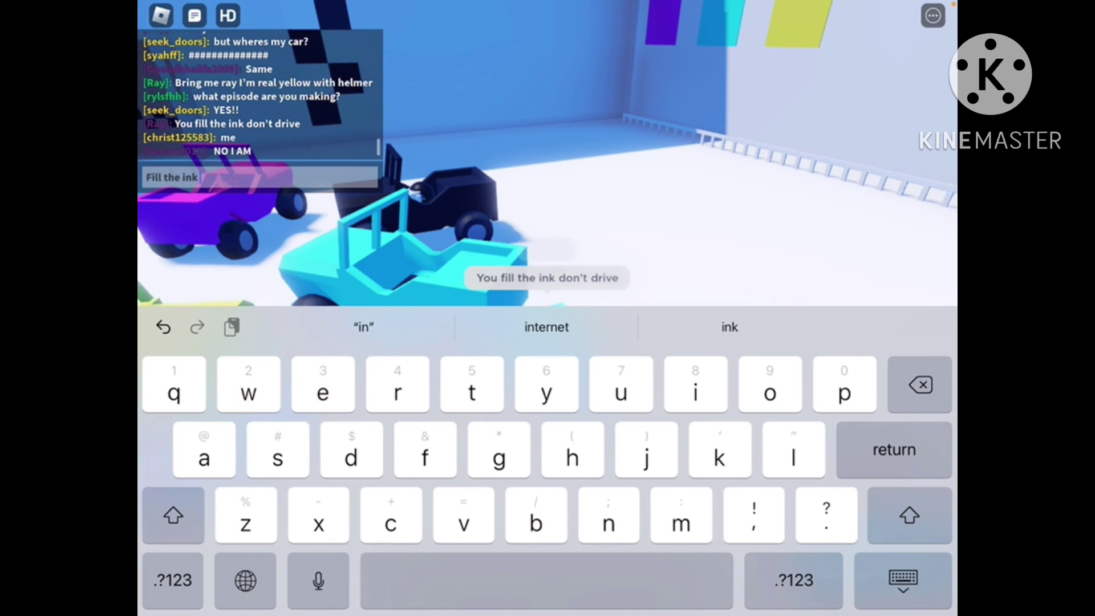
type(" for")
type("k")
key("Return")
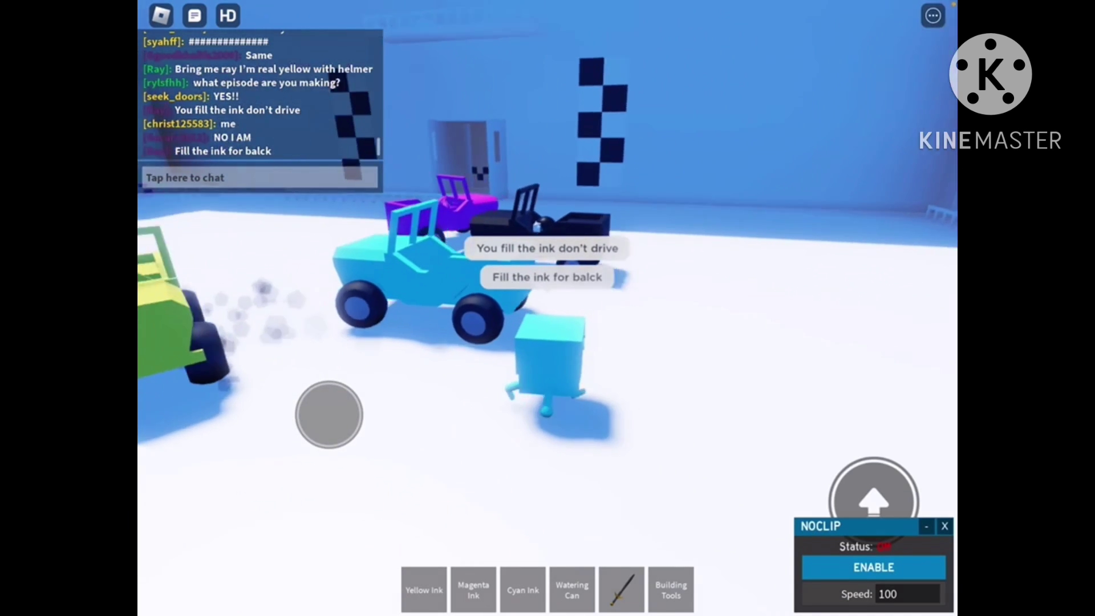
Send the bring command and walk the cyan character onto the cyan car.
left_click(257, 177)
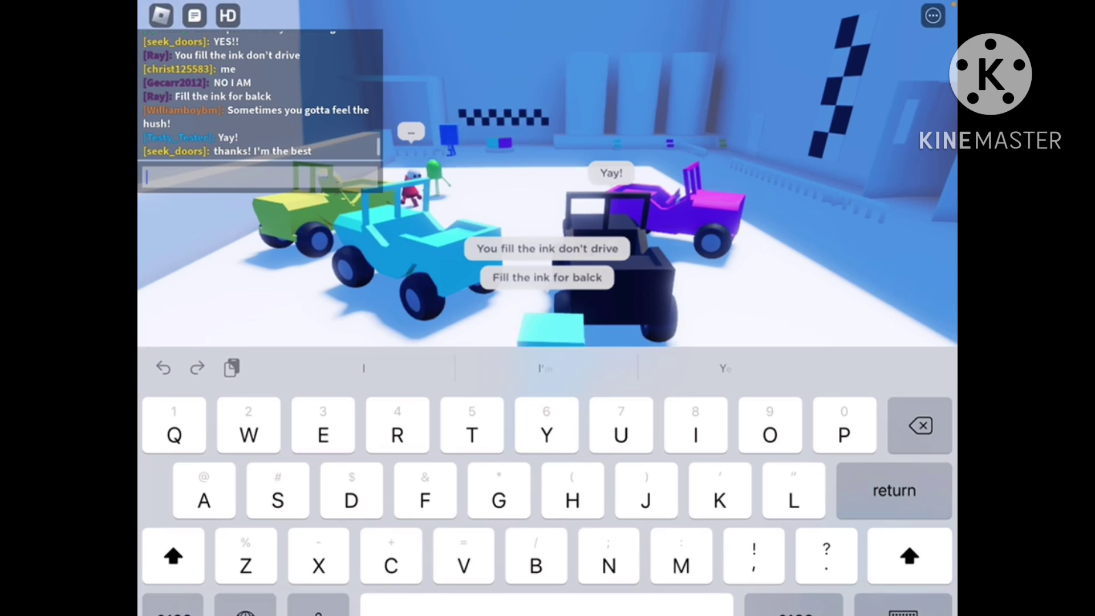
type(";bring fra")
key("Return")
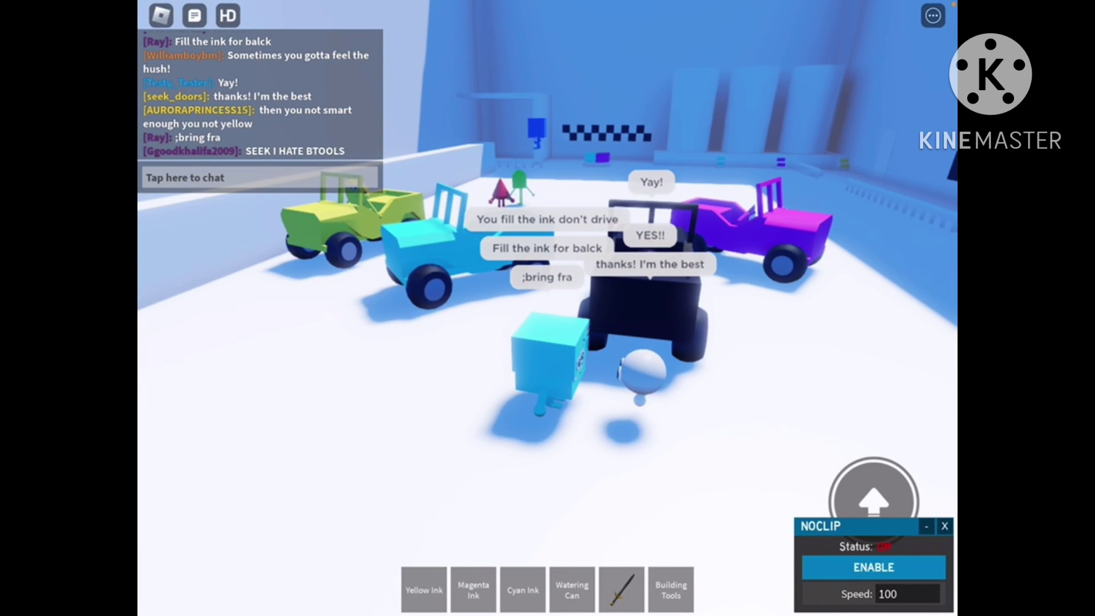
left_click_drag(203, 435, 310, 406)
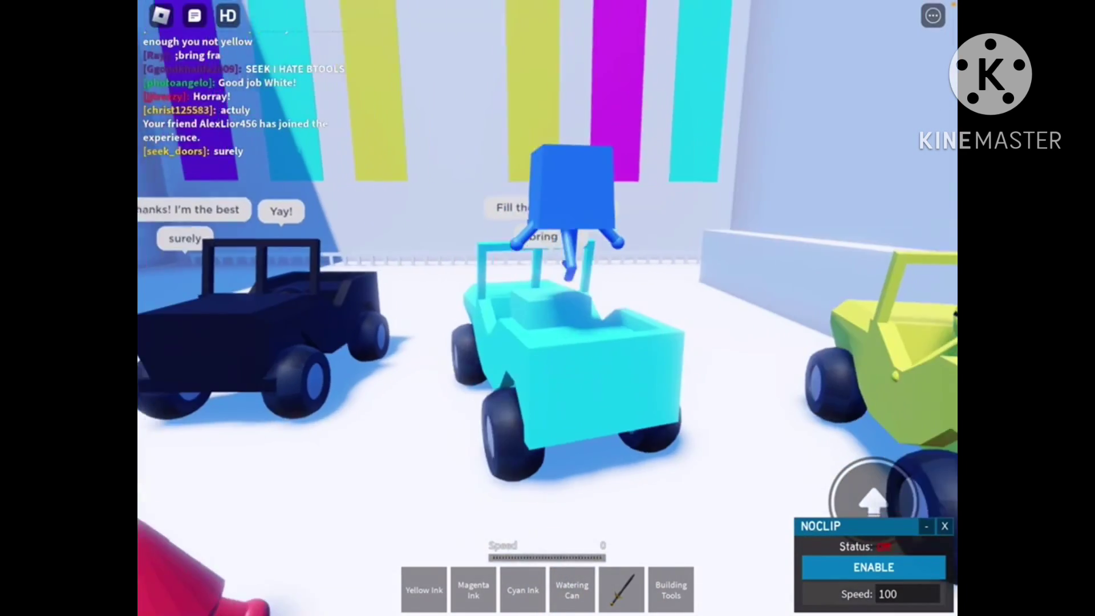
left_click(261, 177)
type(";h p")
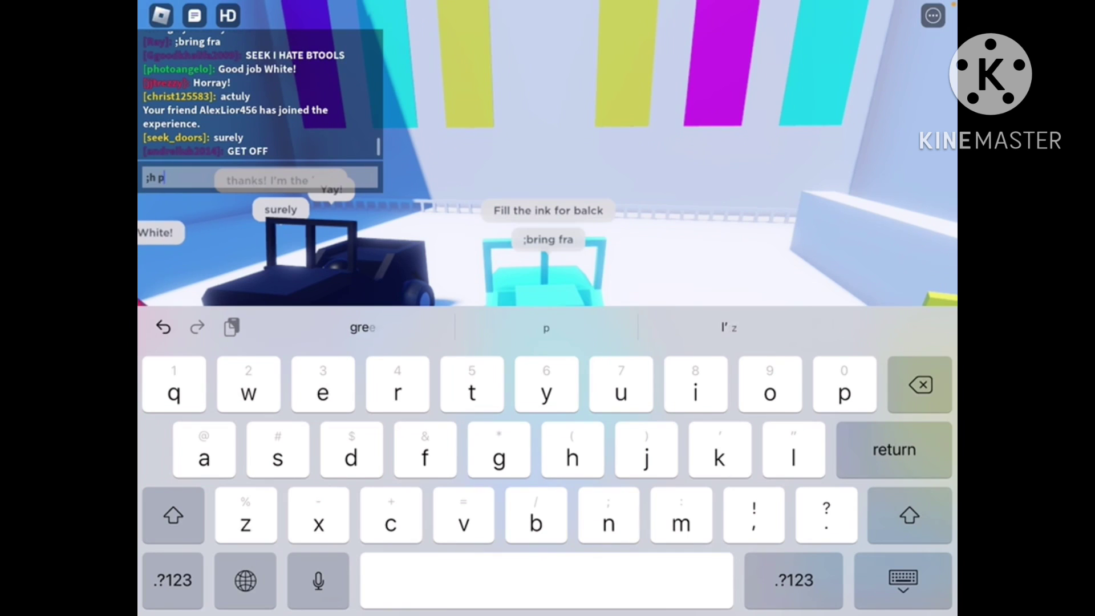
type("it crew")
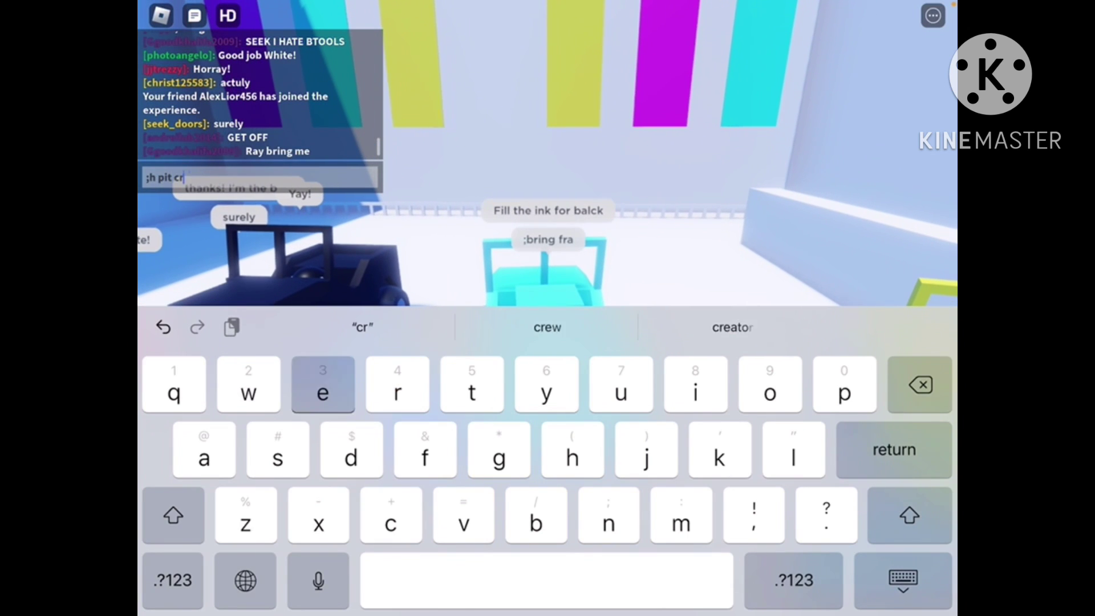
type(" go to the balcony")
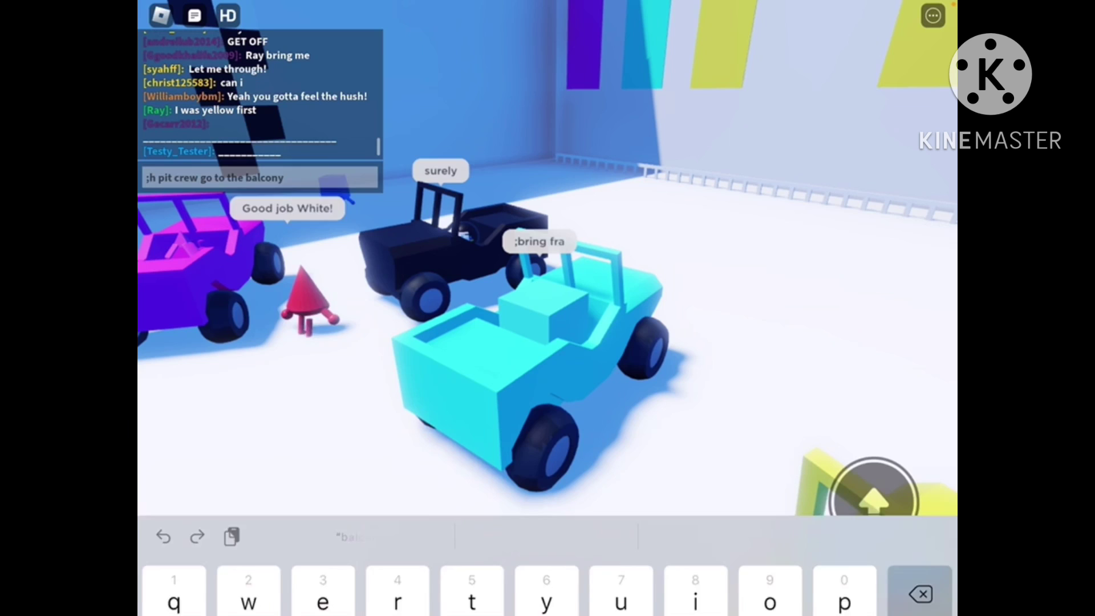
Post the ;h message: pit crew to the balcony, printing crew drives around.
left_click(214, 178)
type("and printing crew dri")
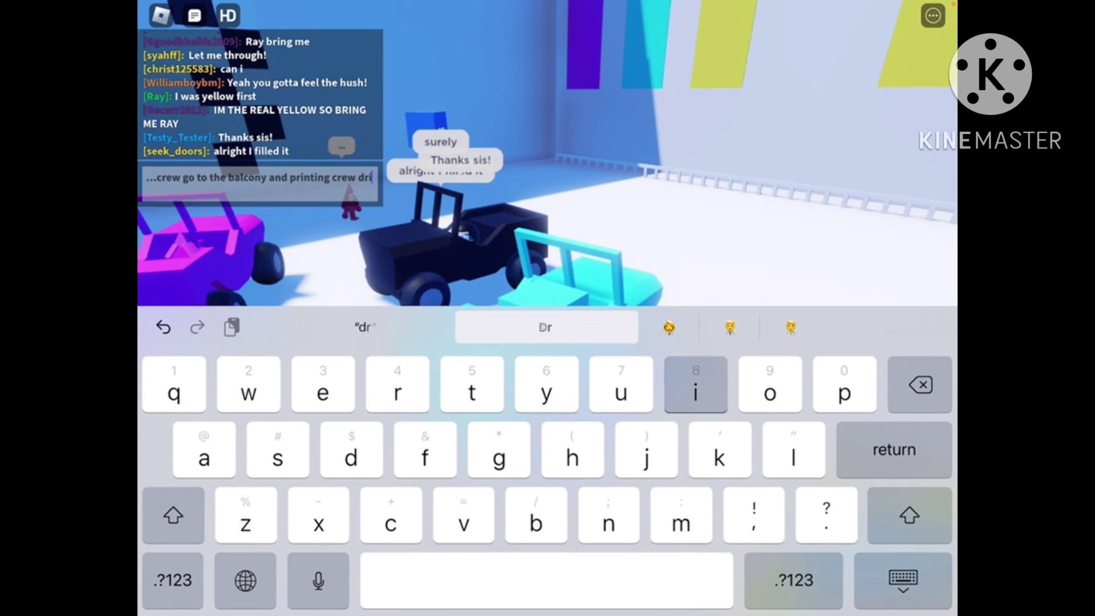
type("nd")
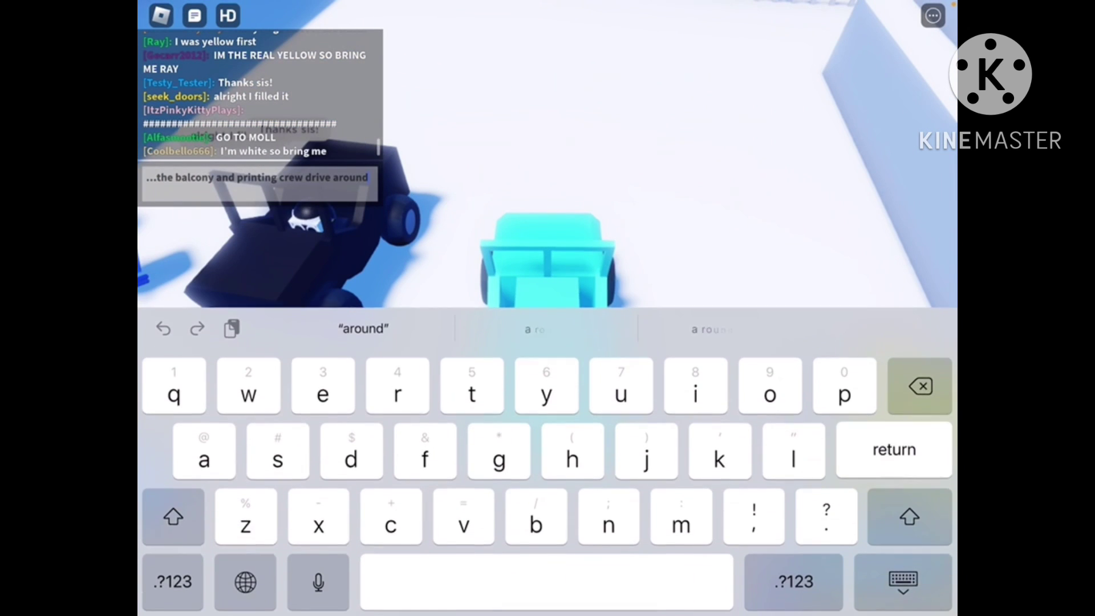
key("Return")
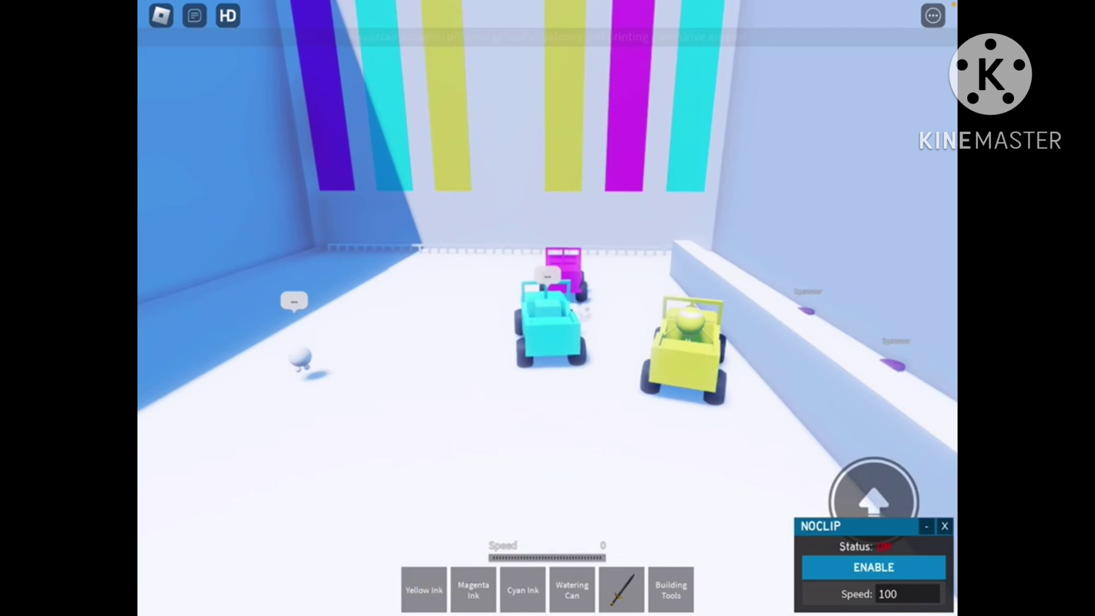
Drive the cyan jeep forward across the arena beside the magenta jeep.
left_click_drag(268, 445, 268, 425)
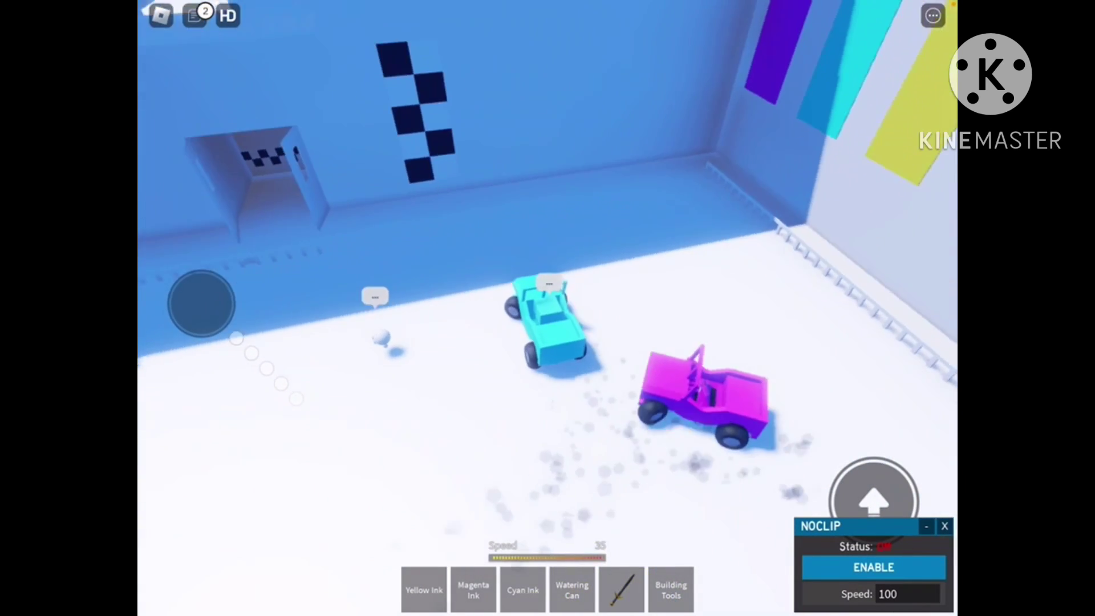